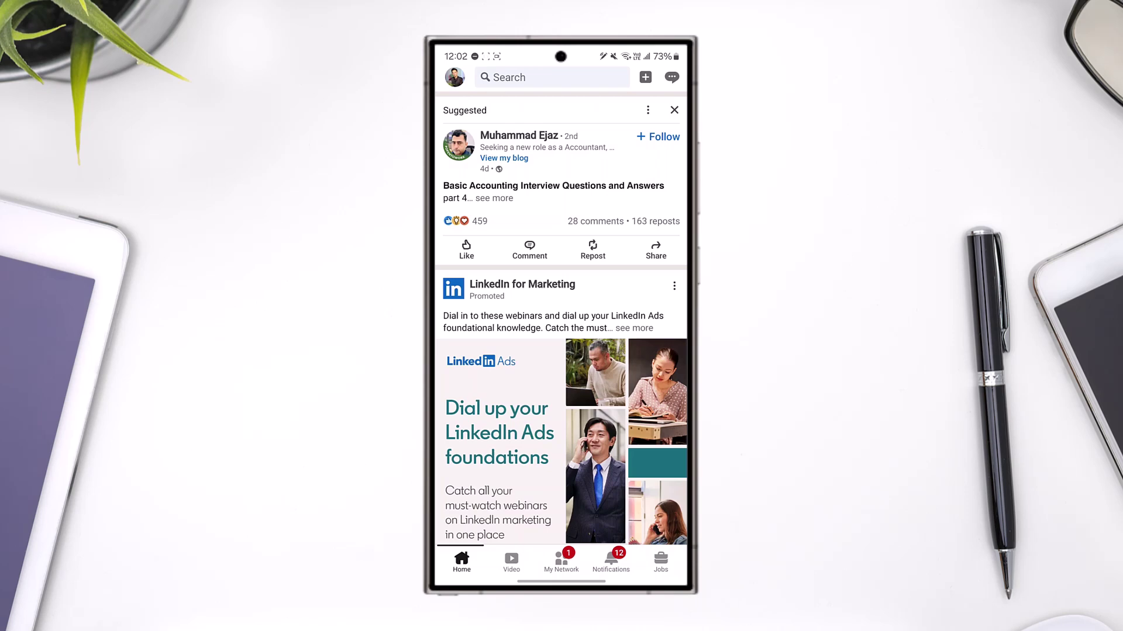
Go from the profile photo menu into Settings > Account preferences
left_click(458, 78)
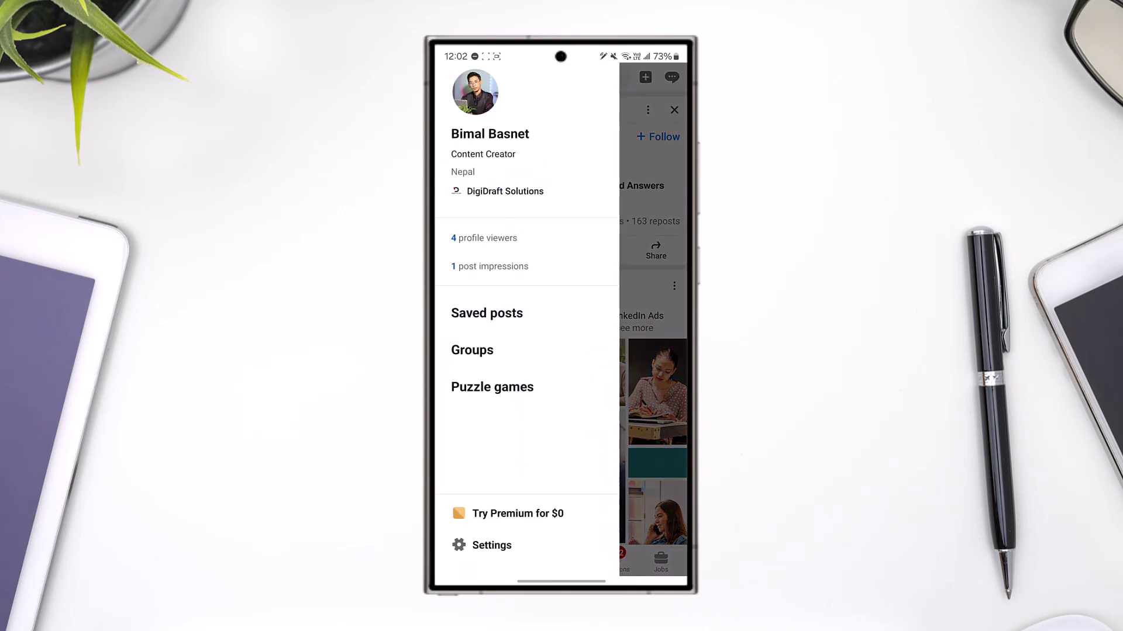
left_click(491, 545)
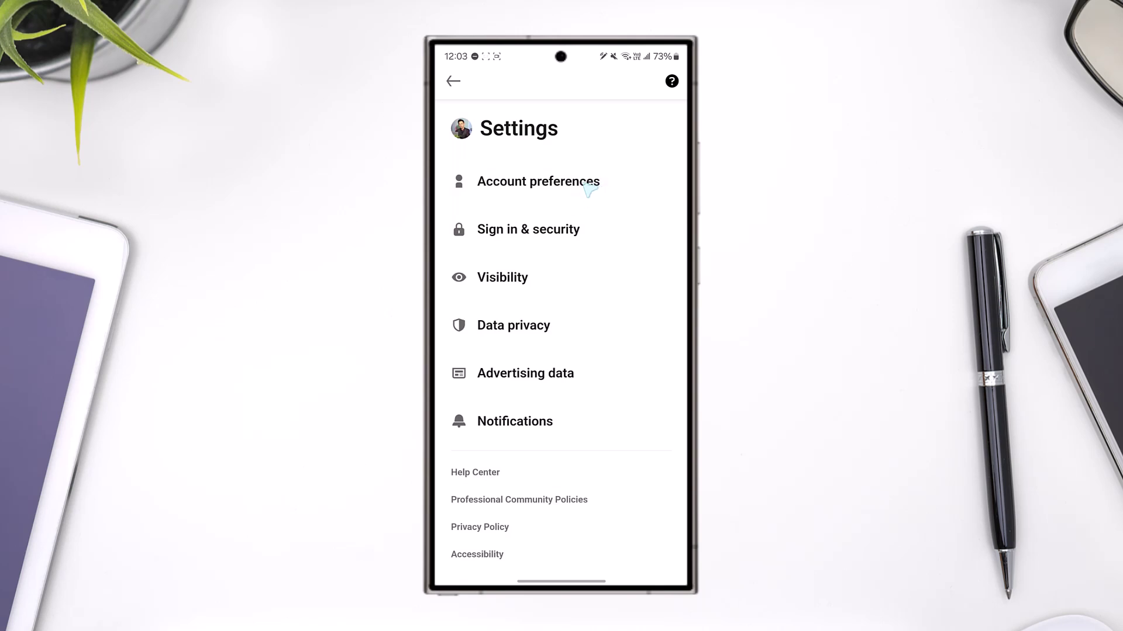
left_click(583, 191)
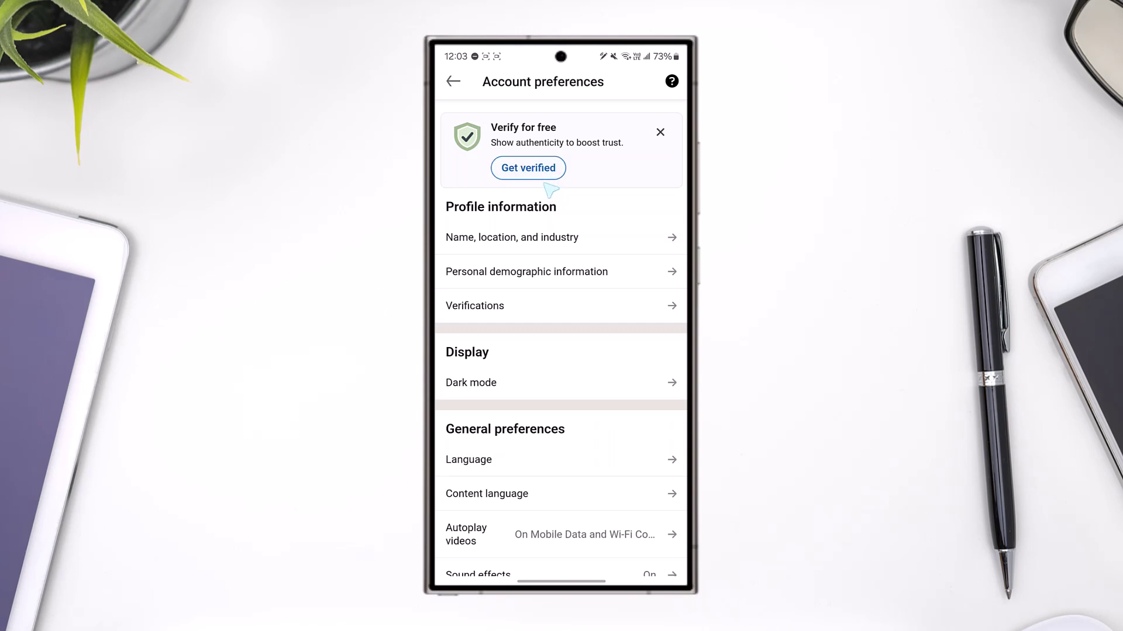
Choose Get verified in the Verify for free banner on Account preferences
left_click(529, 168)
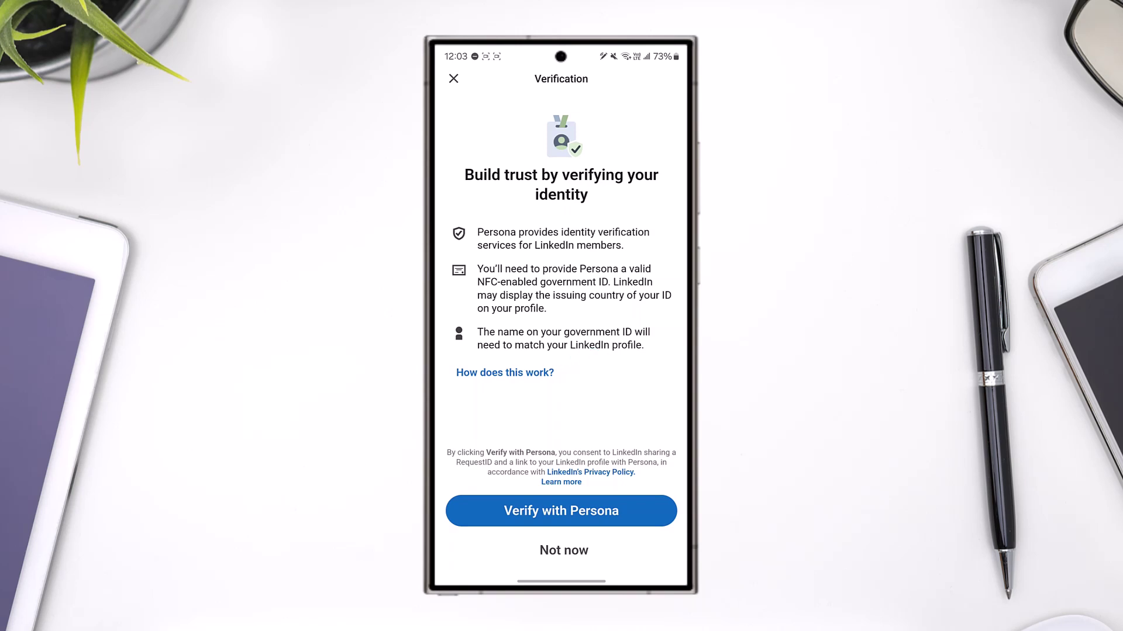
Begin Verify with Persona, then exit the unfinished verification and return to the home screen
left_click(583, 518)
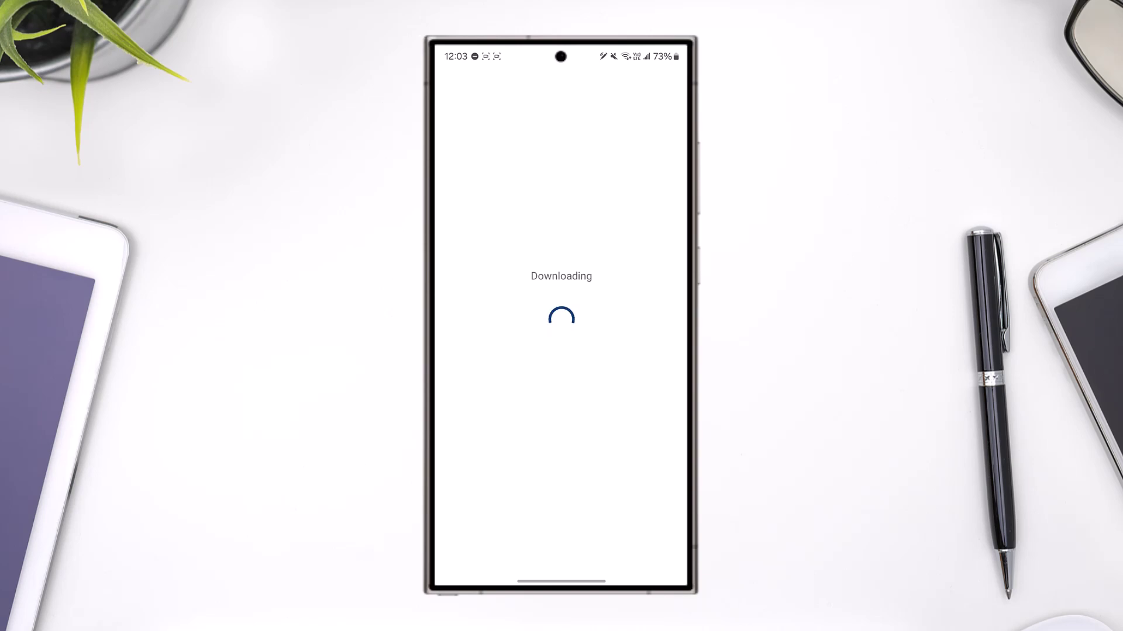
key("Escape")
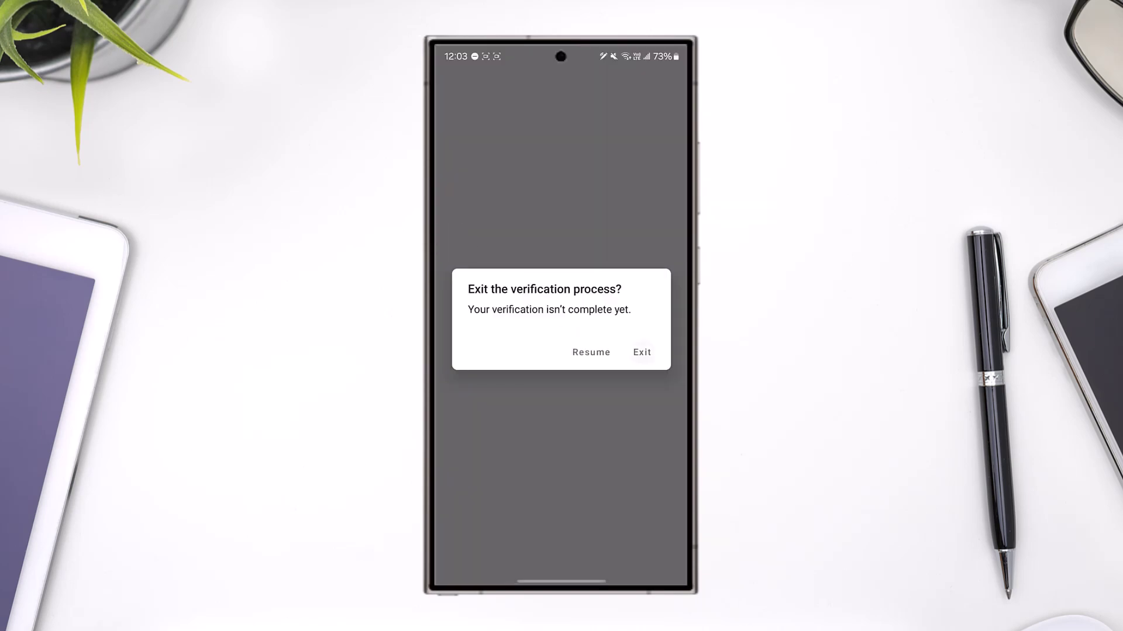
key("Escape")
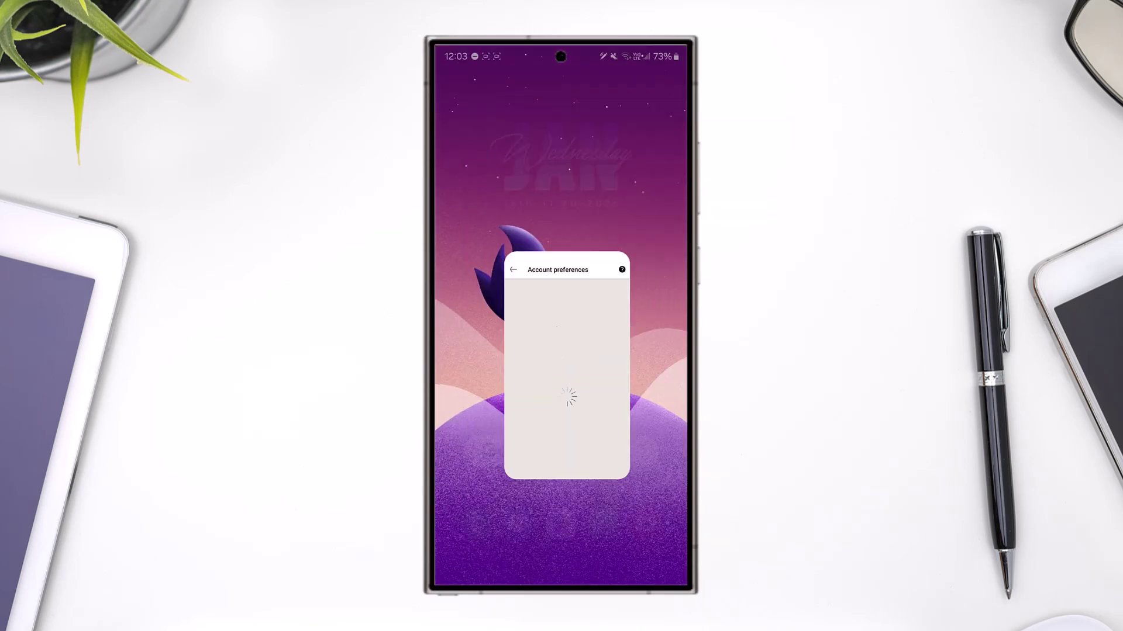